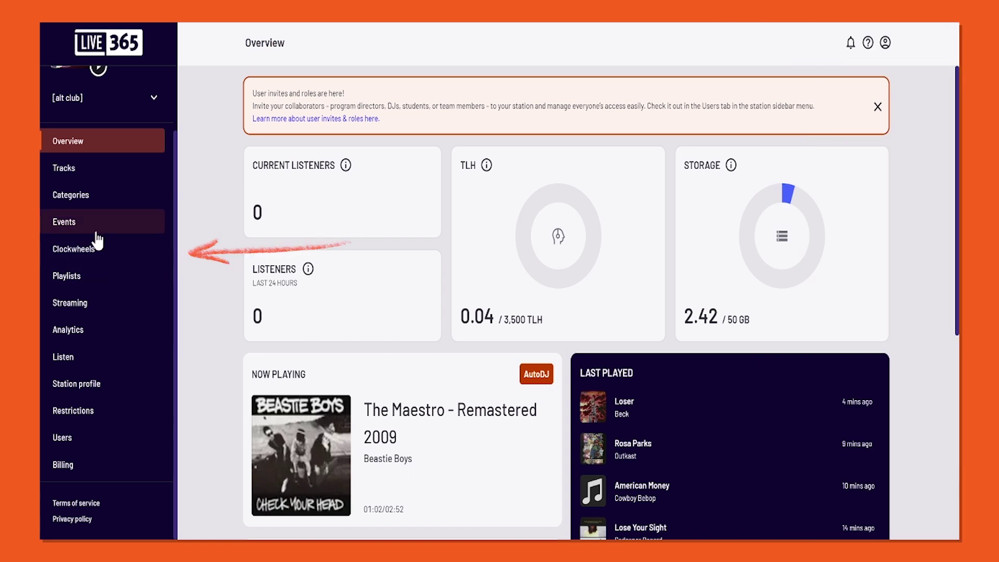
- Go to the Clockwheels list and start creating a new clockwheel
left_click(95, 251)
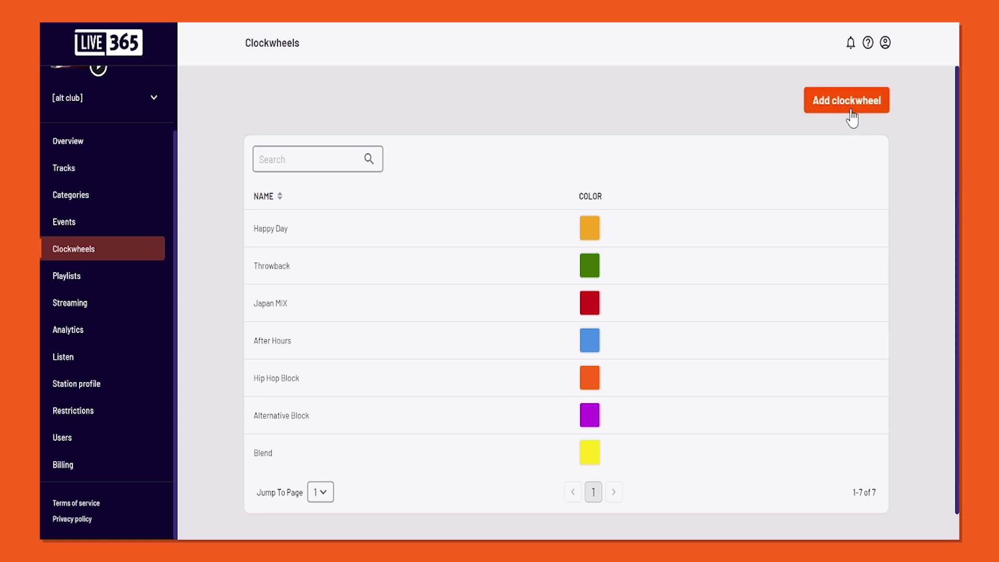
left_click(851, 104)
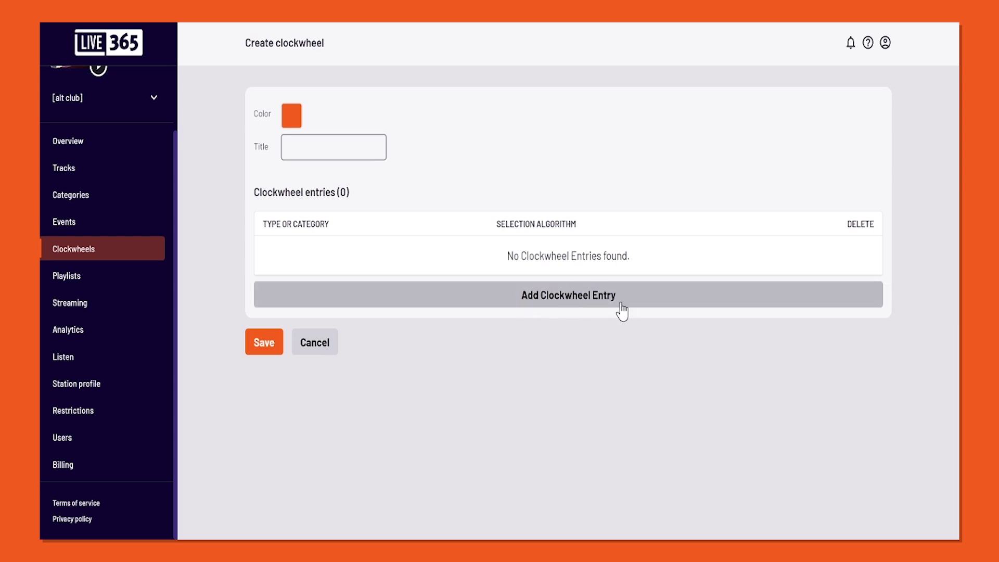
- Add a 90's category entry with the Random selection algorithm
left_click(563, 307)
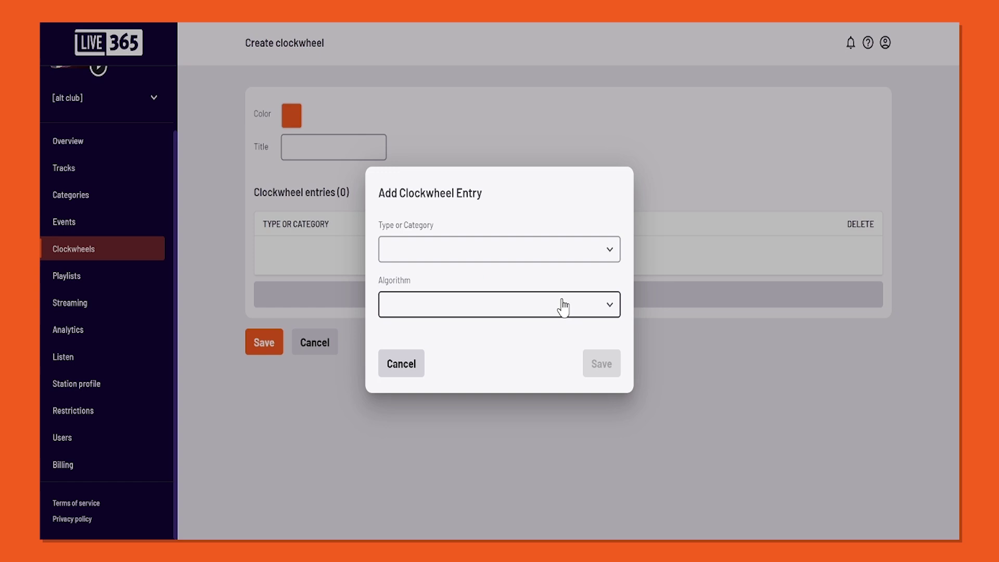
left_click(389, 256)
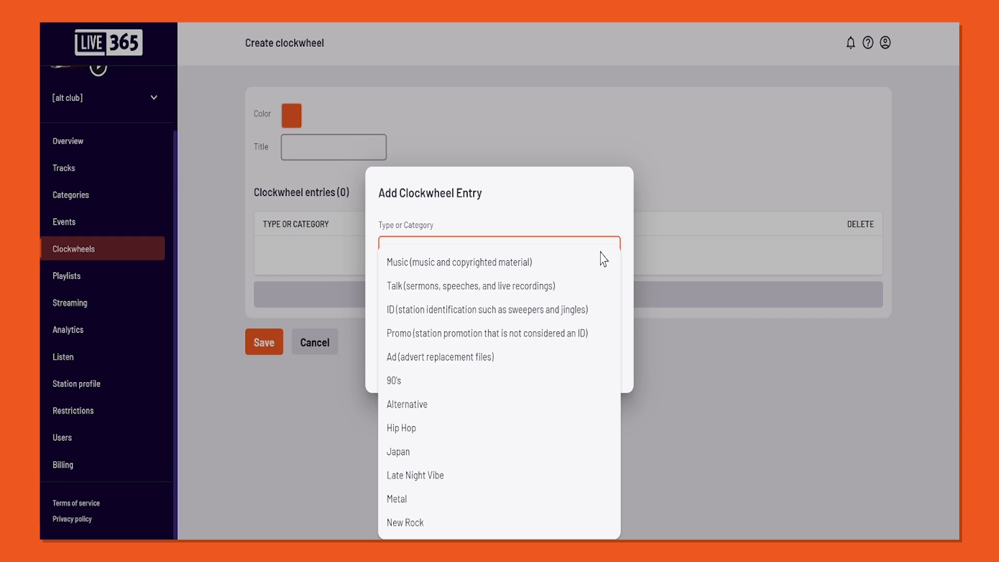
left_click(493, 384)
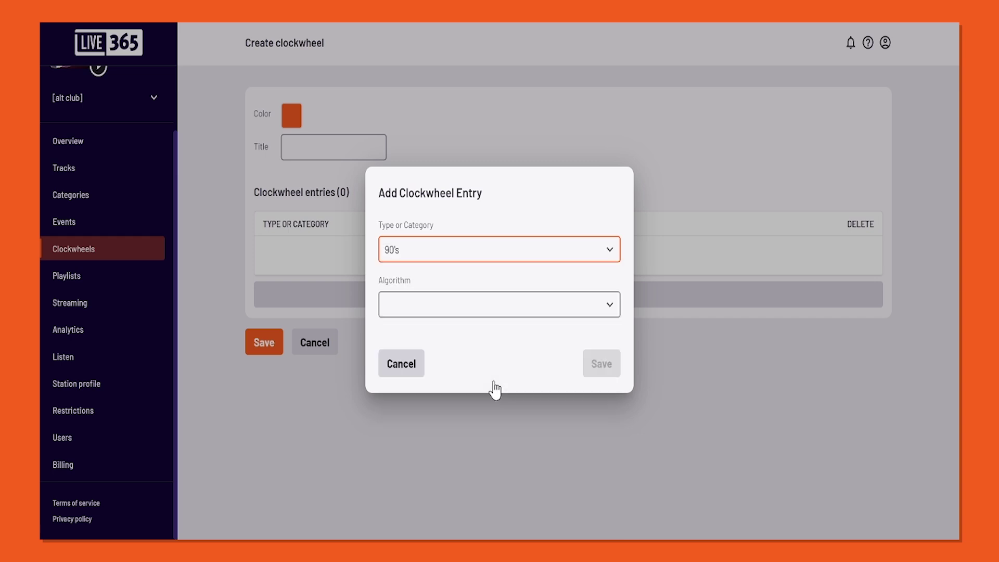
left_click(481, 312)
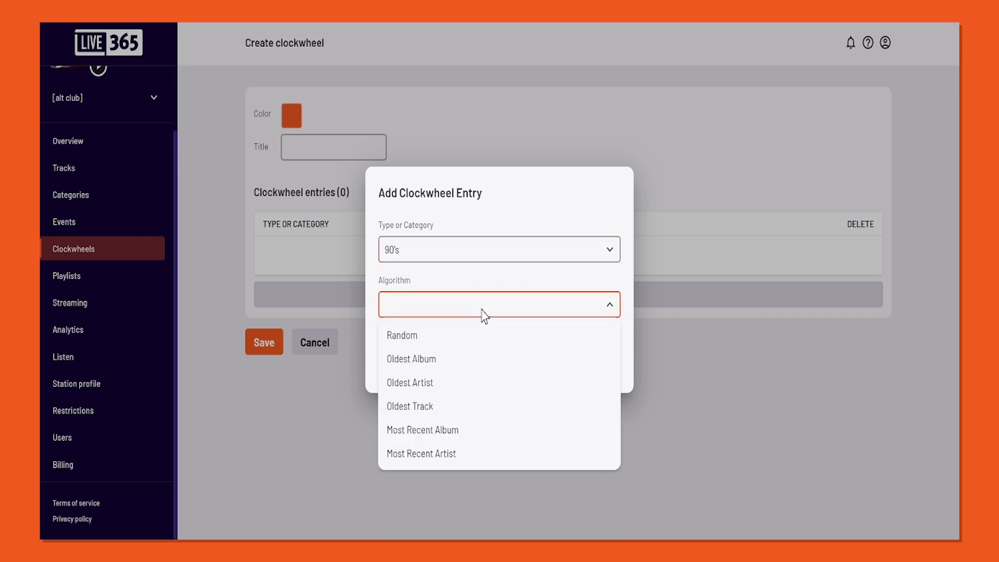
left_click(475, 340)
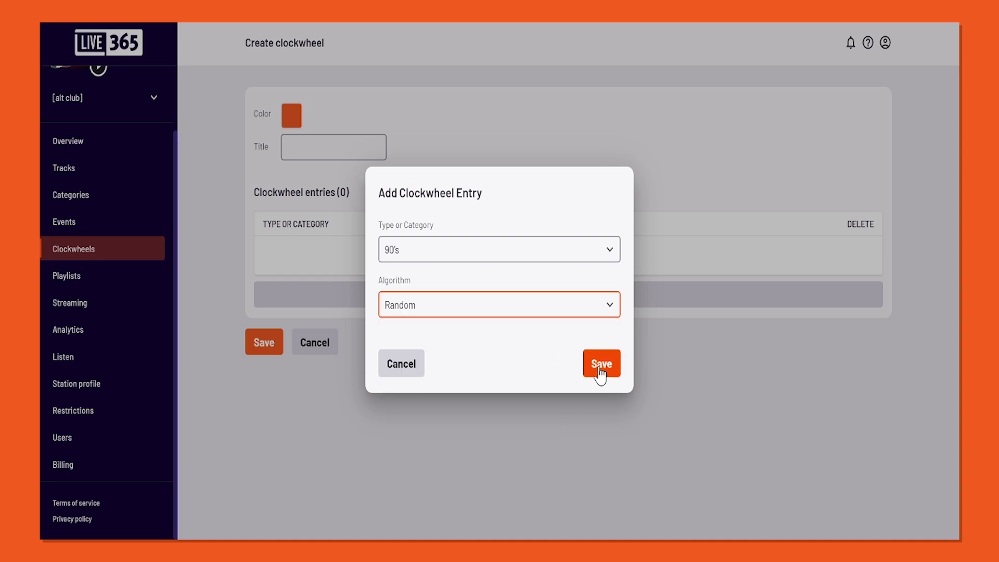
left_click(601, 379)
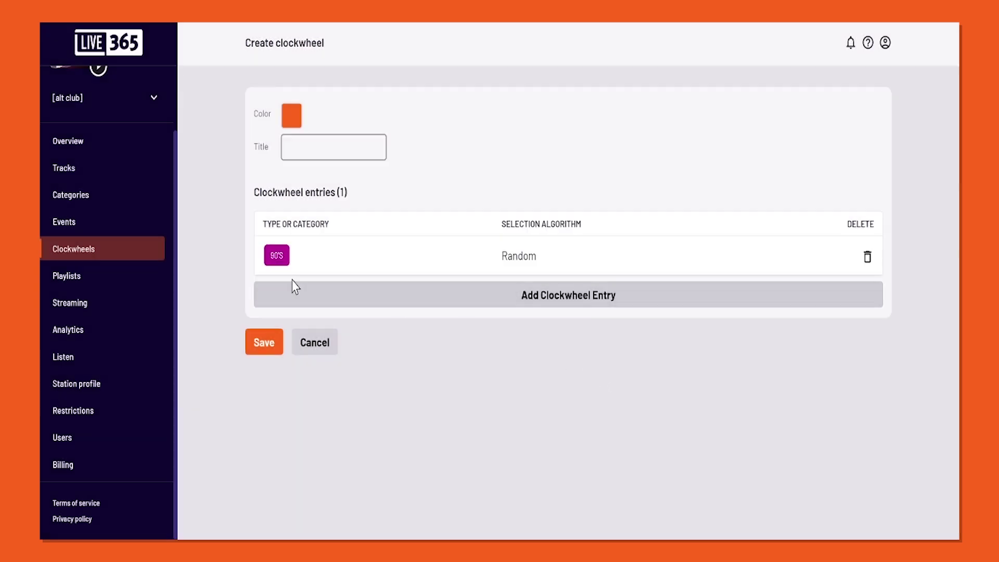
- Add a second 90's entry using Random selection
left_click(426, 303)
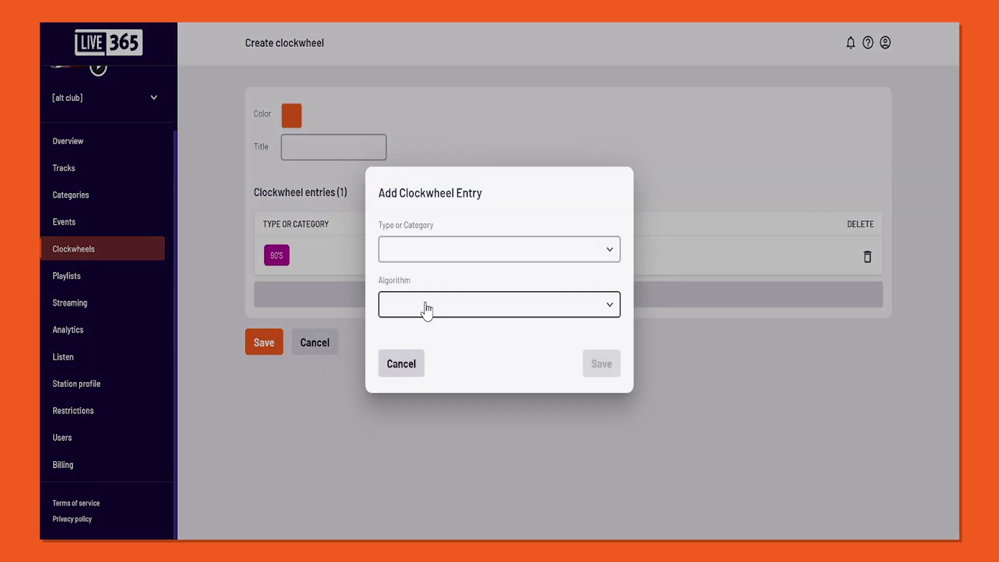
left_click(436, 259)
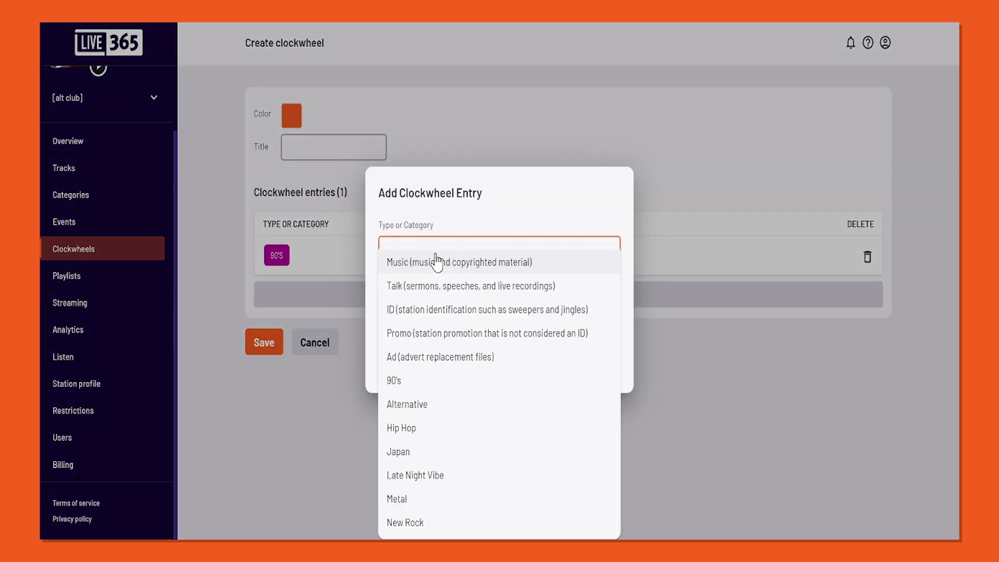
left_click(429, 381)
left_click(452, 311)
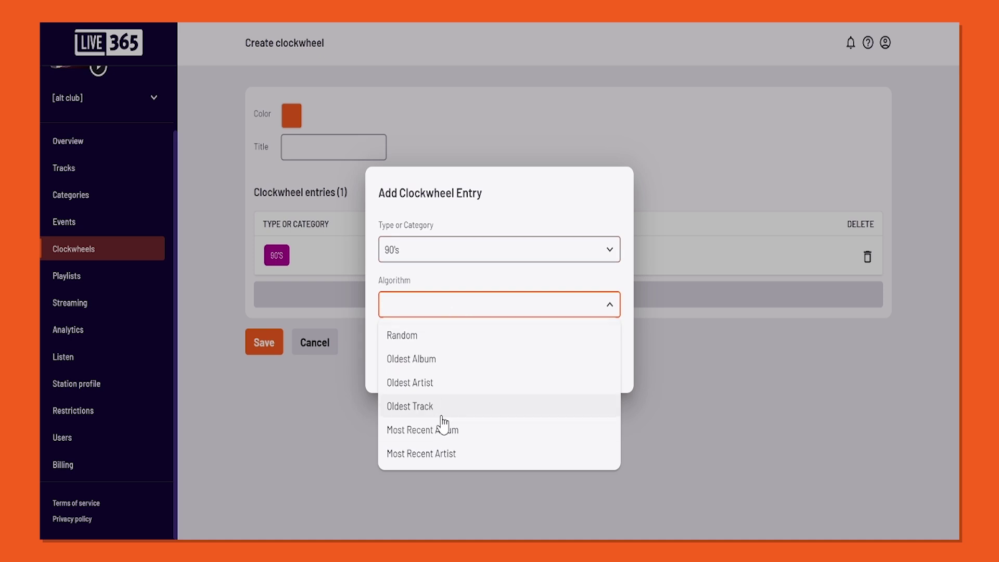
left_click(450, 335)
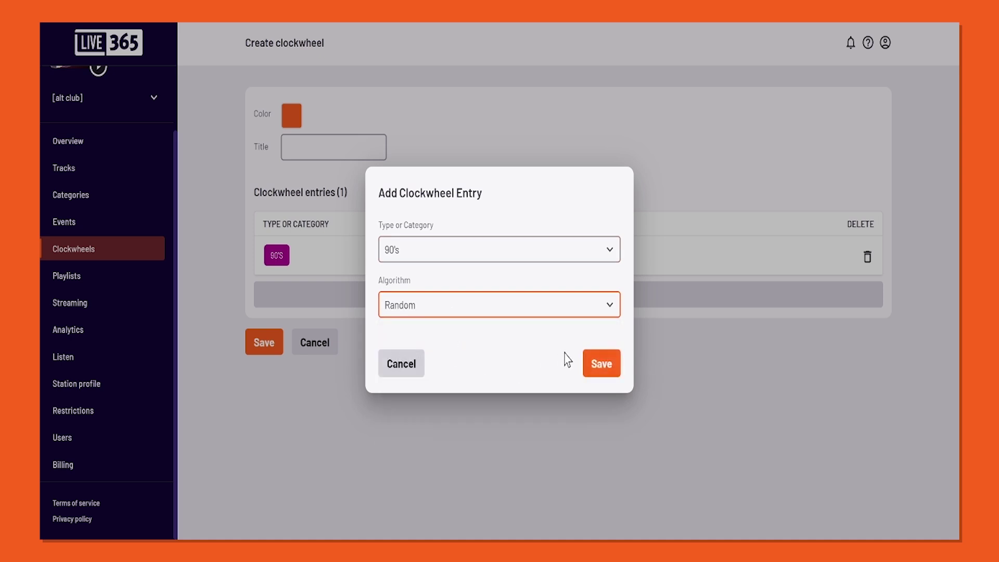
left_click(594, 373)
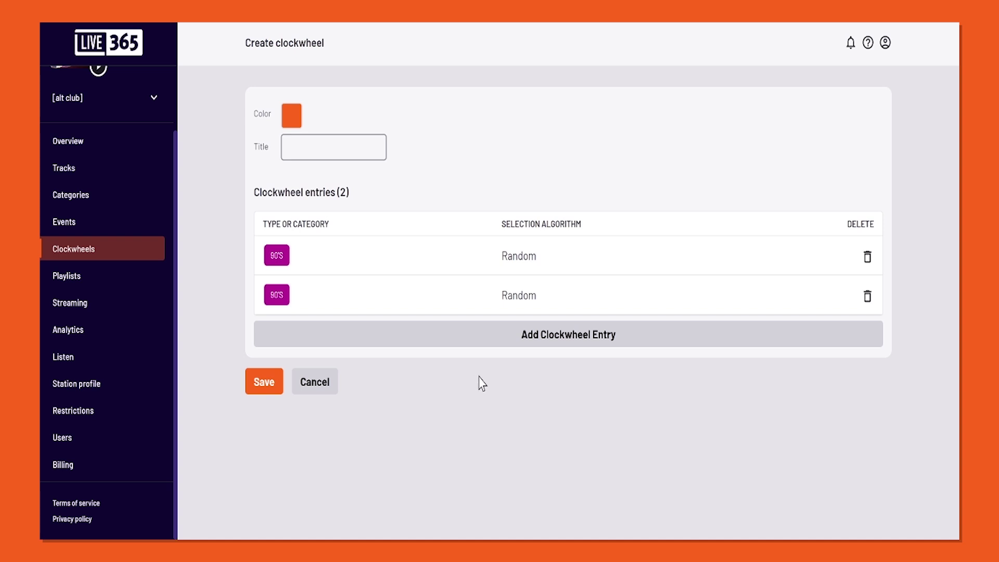
- Add an Ad entry with a 30 seconds ad length
left_click(569, 345)
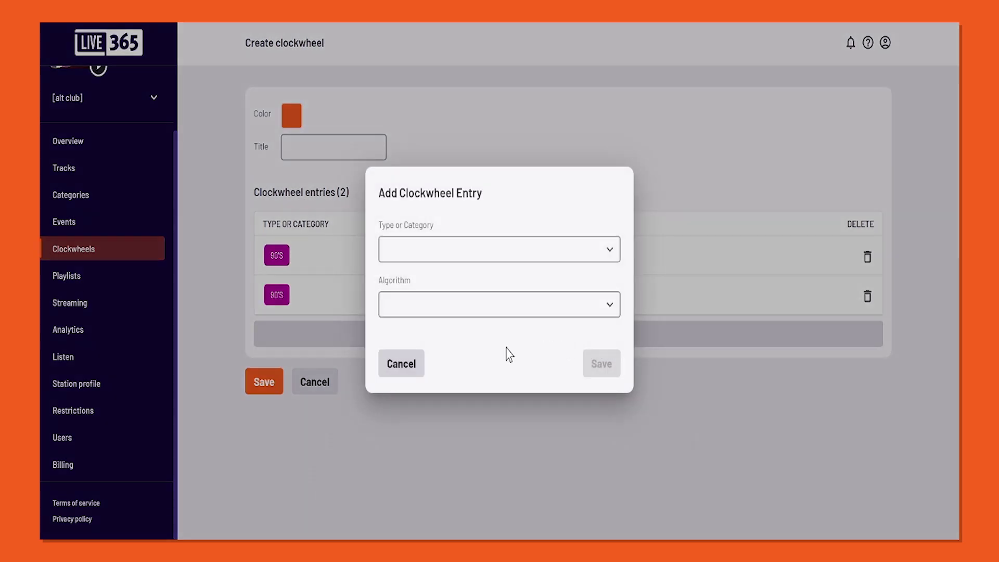
left_click(428, 254)
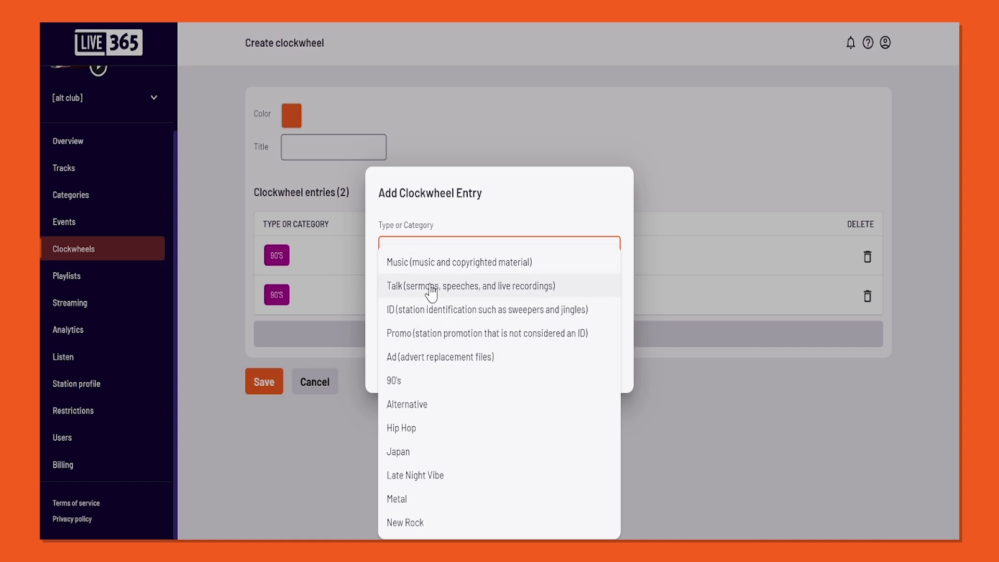
left_click(431, 357)
left_click(433, 306)
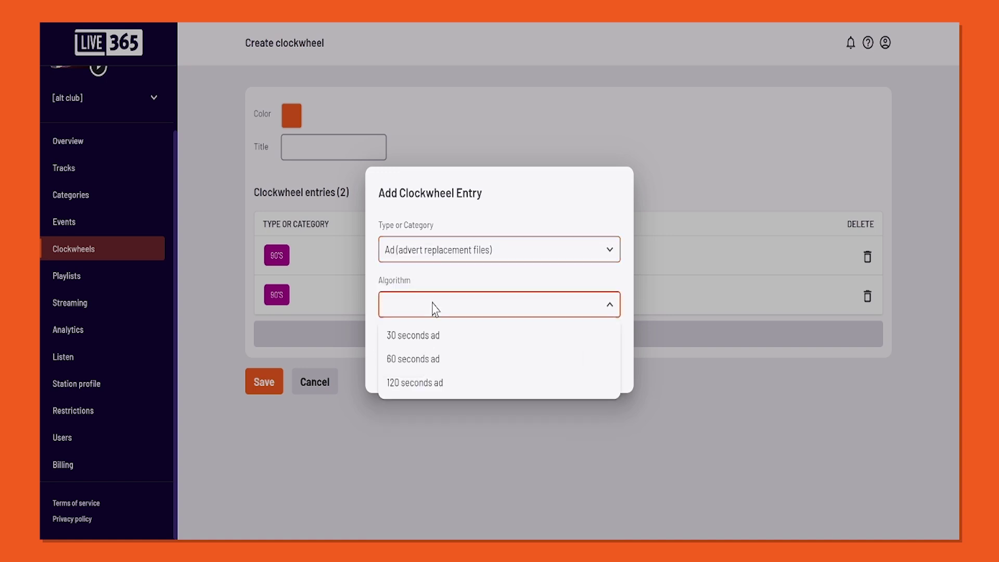
left_click(431, 345)
left_click(591, 371)
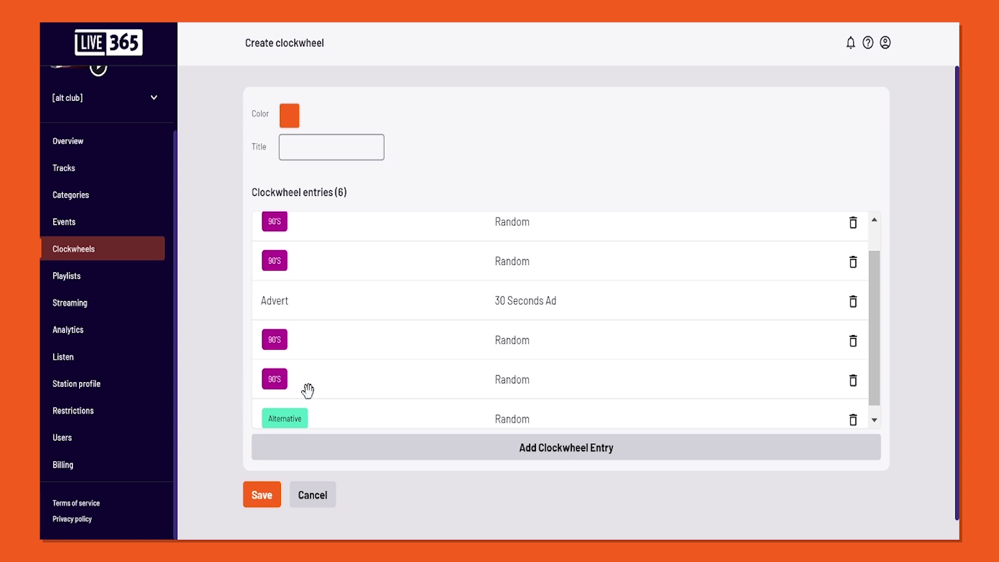
- Move a 90's entry above the advert and delete the Alternative entry
left_click_drag(399, 389, 406, 303)
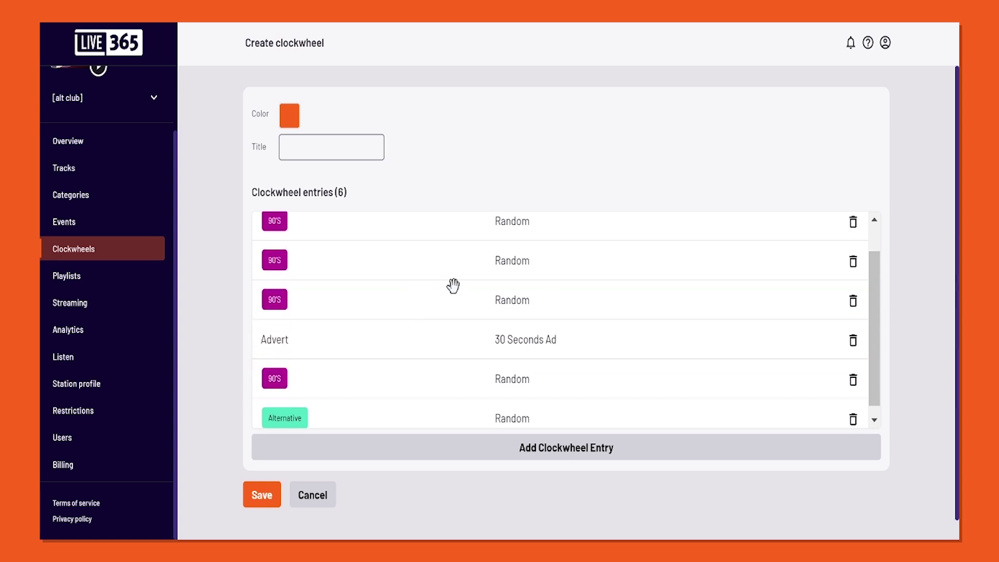
left_click(853, 420)
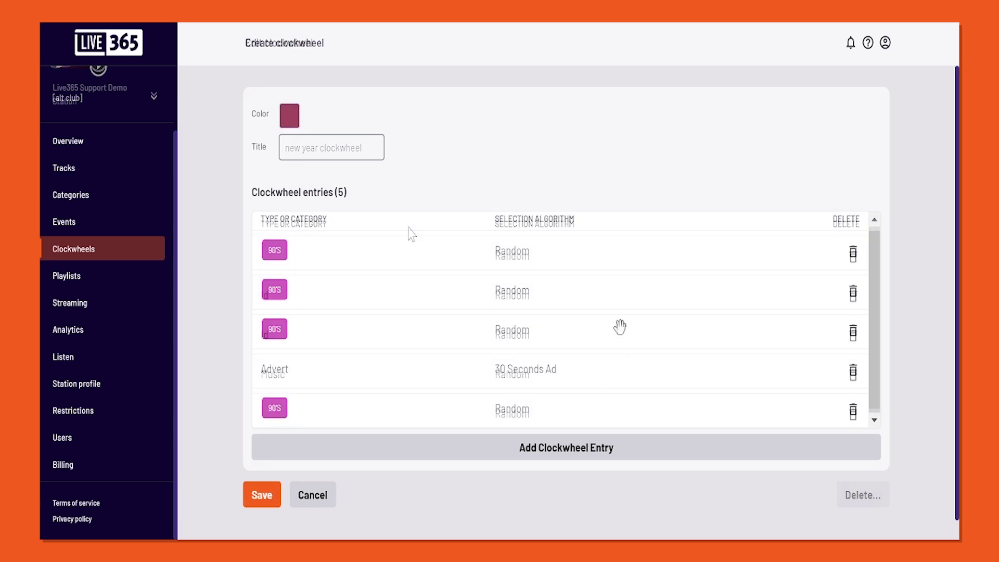
- Reopen the new clockwheel, discard the edits, and review Test ClockWheel's entries
left_click_drag(875, 273, 868, 328)
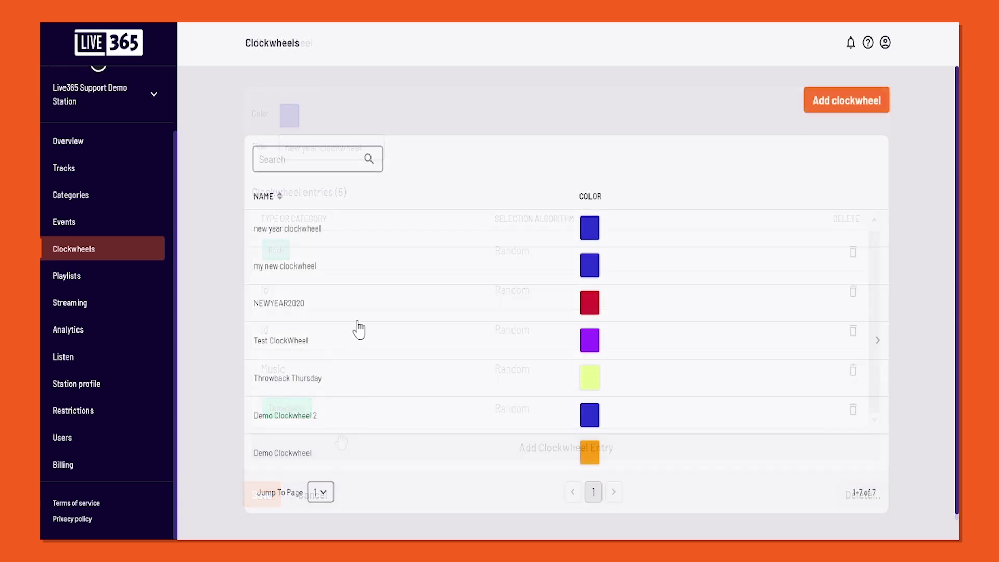
left_click(378, 270)
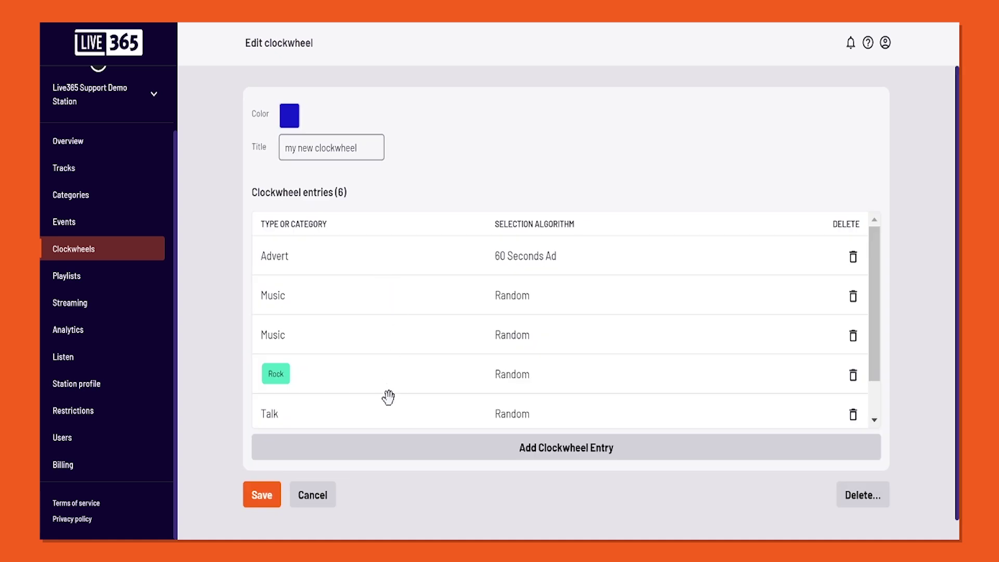
left_click_drag(871, 311, 822, 387)
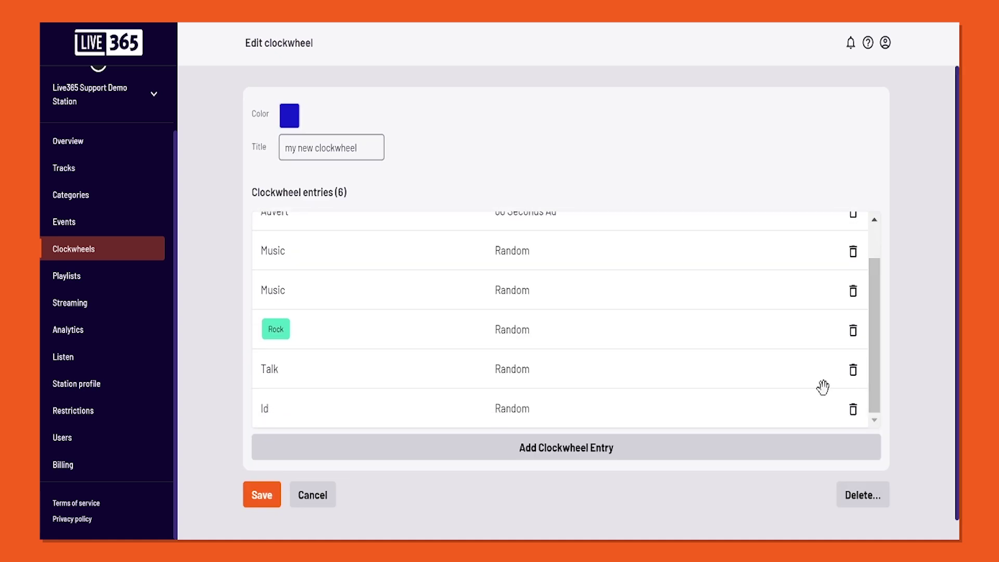
left_click(309, 496)
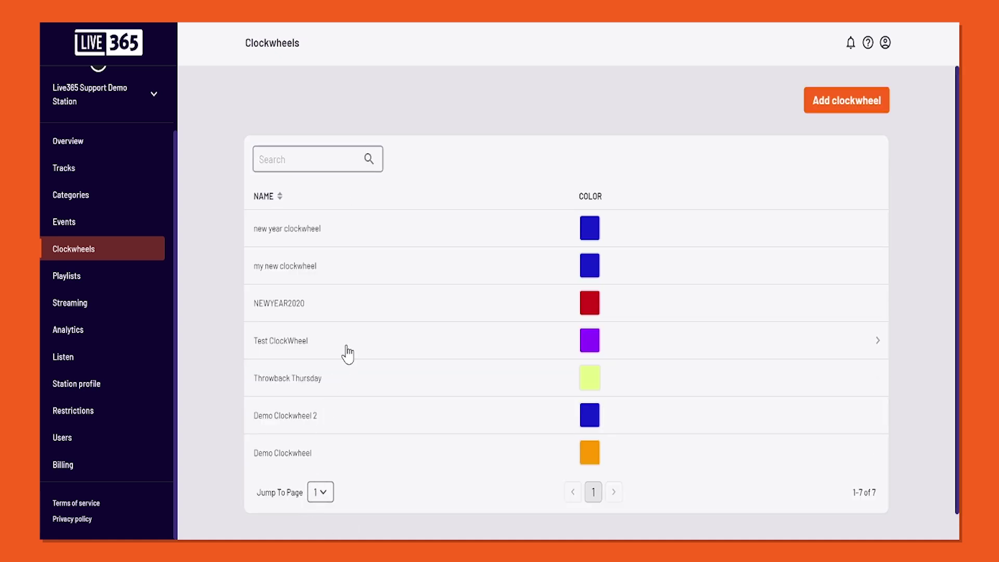
left_click(354, 329)
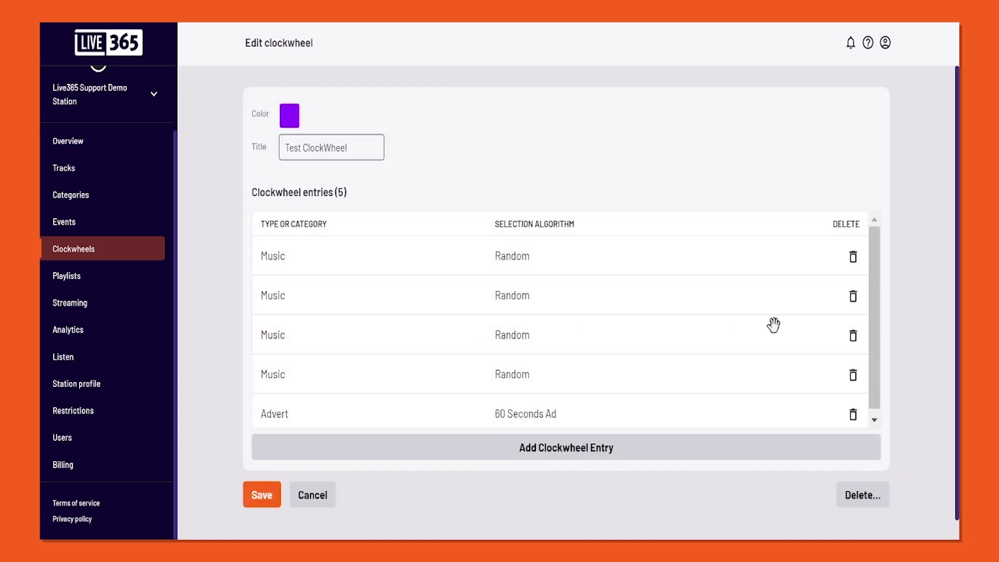
left_click_drag(873, 267, 877, 301)
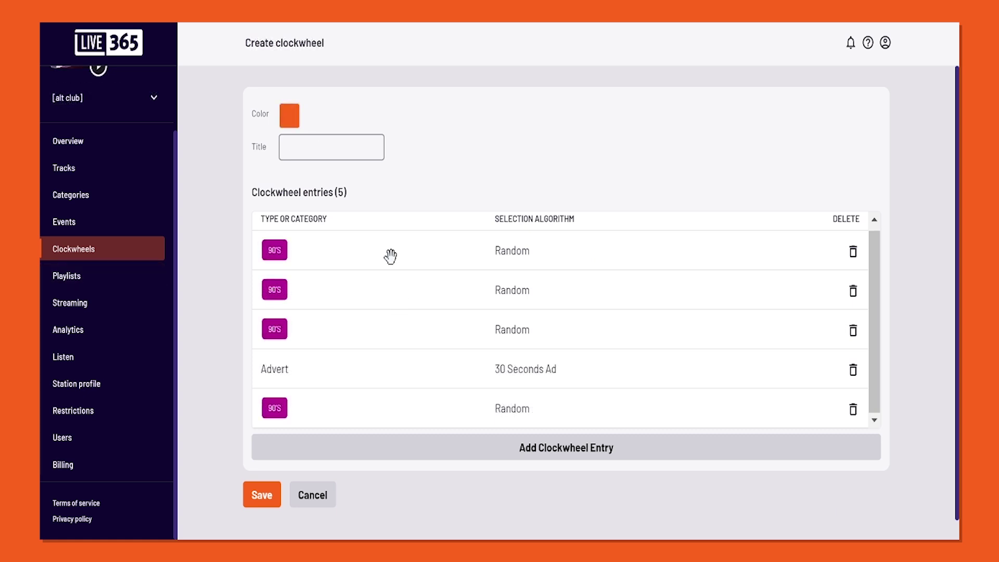
- Title the clockwheel '90 days' and save it
left_click(336, 146)
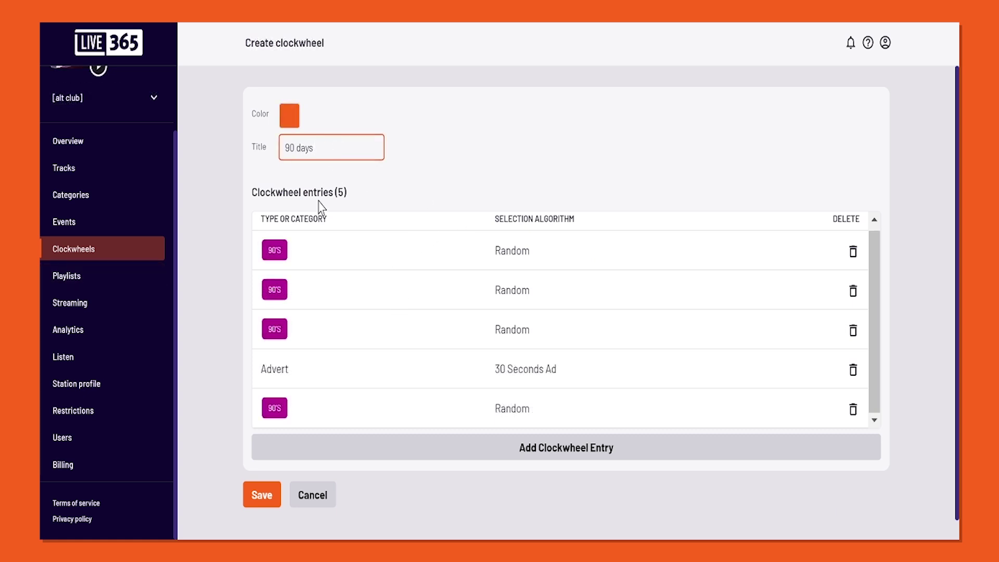
left_click(262, 495)
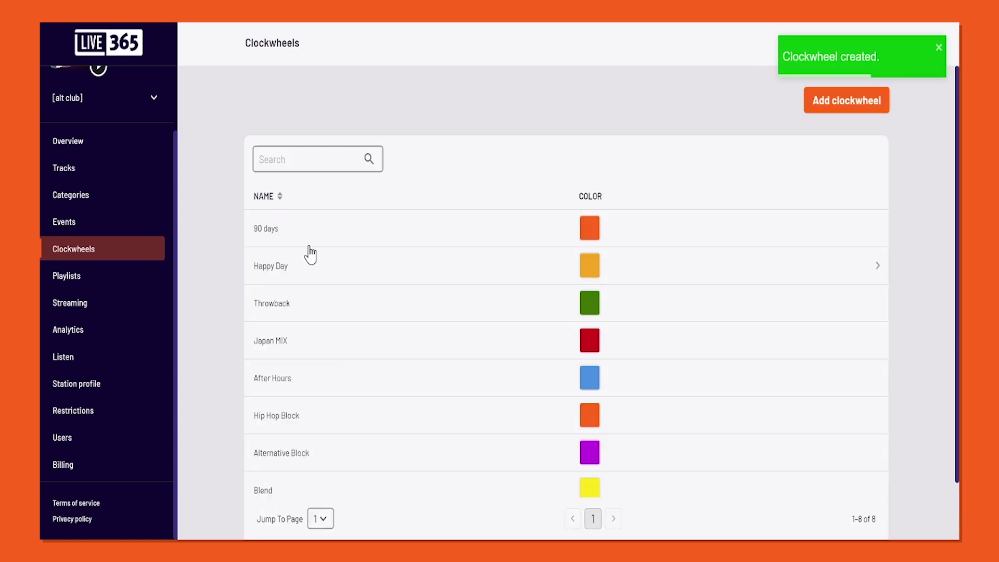
- Create a new event titled '90 Days' in the Events schedule
left_click(117, 229)
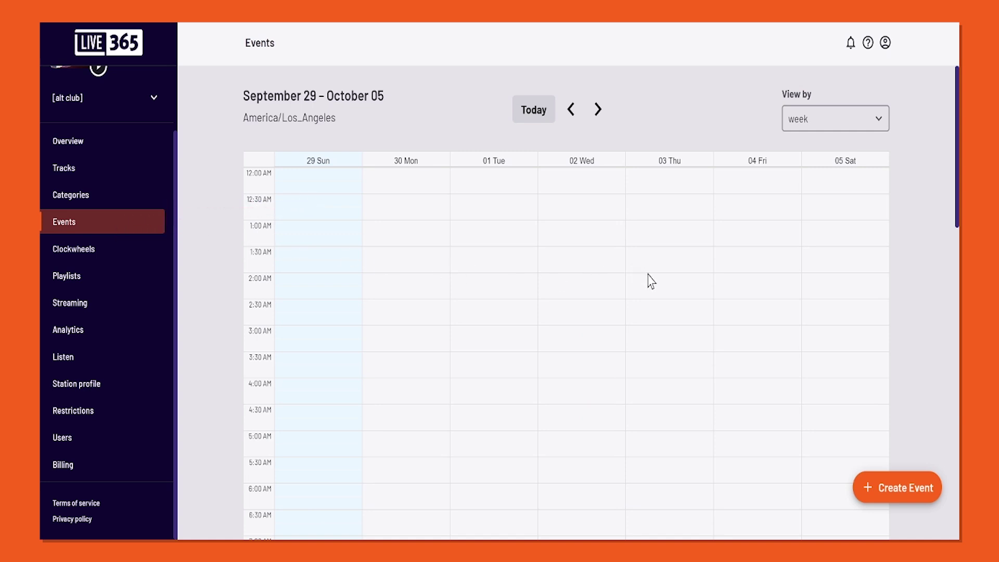
left_click(899, 501)
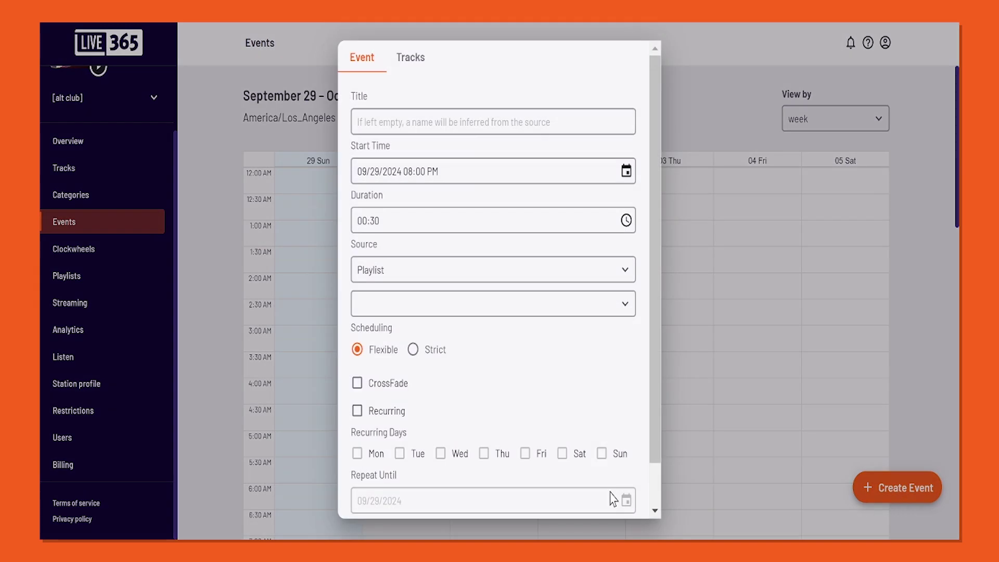
left_click(472, 119)
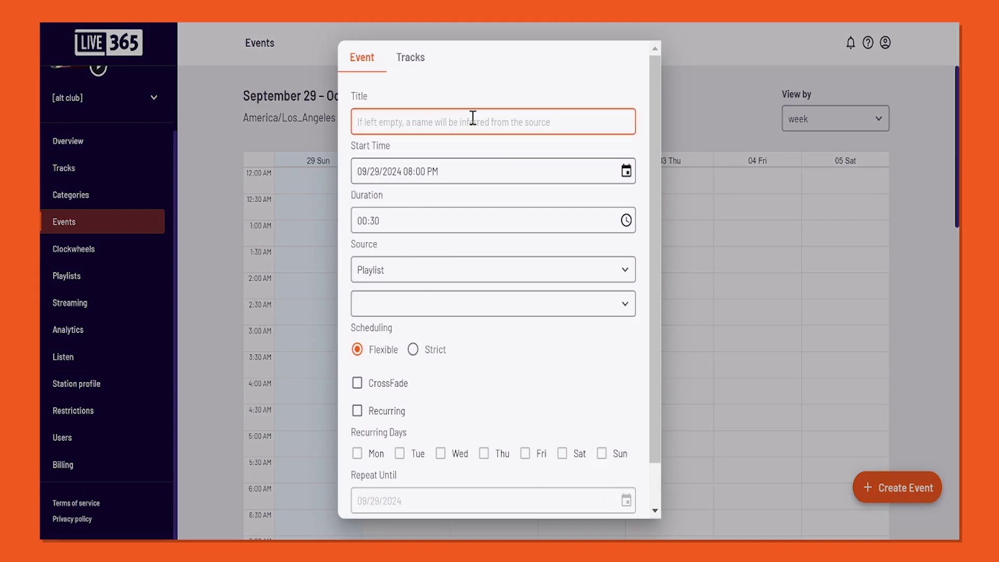
type("90 Days")
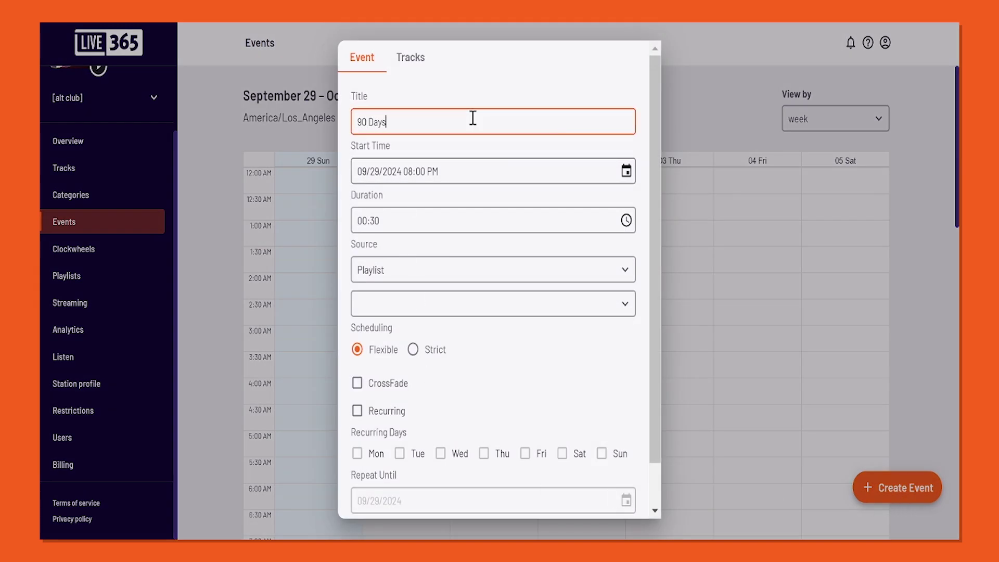
- Set the event start to 09/29/2024 08:00 PM with a 01:30 duration
left_click(626, 172)
scroll(545, 269, "up", 3)
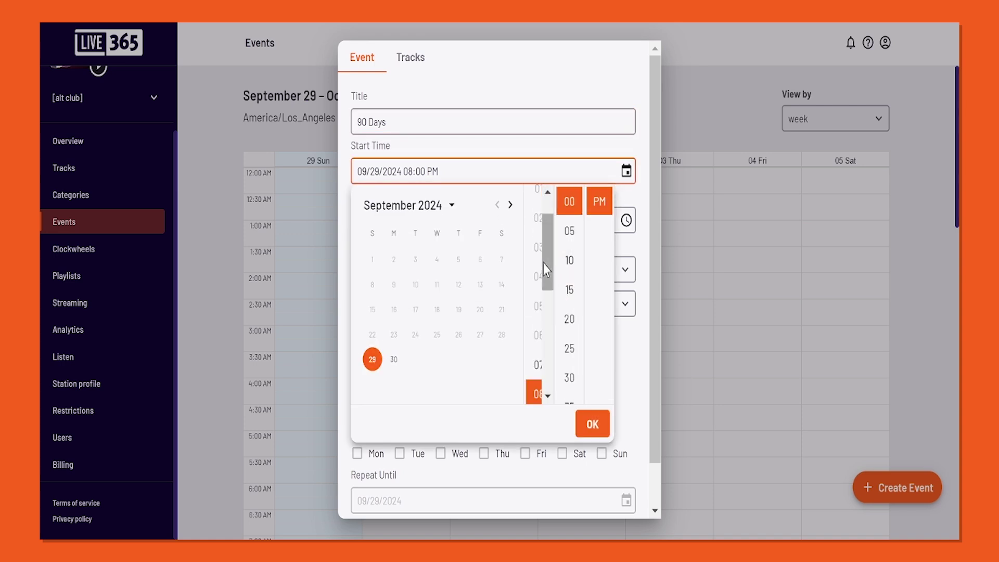
left_click(592, 424)
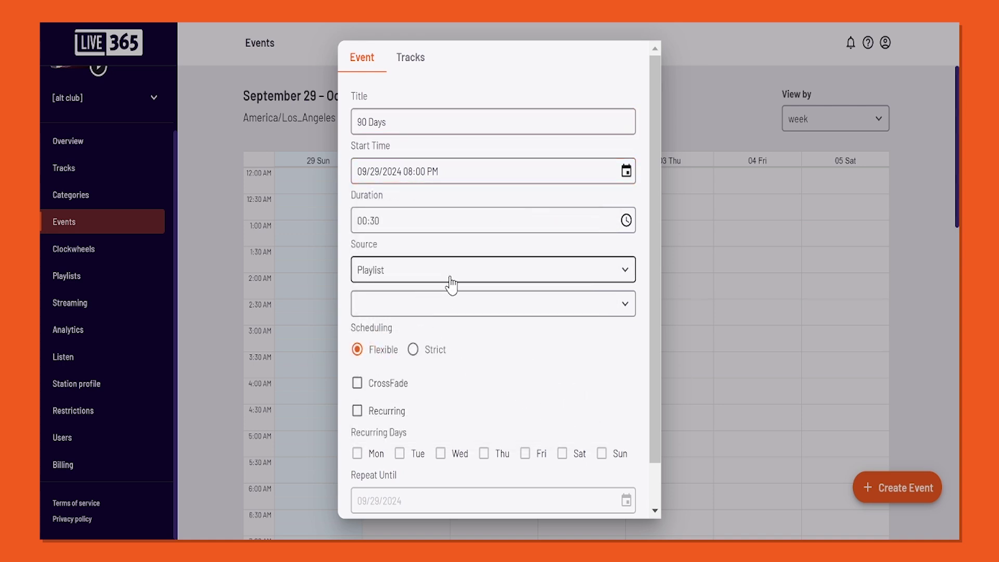
left_click(625, 220)
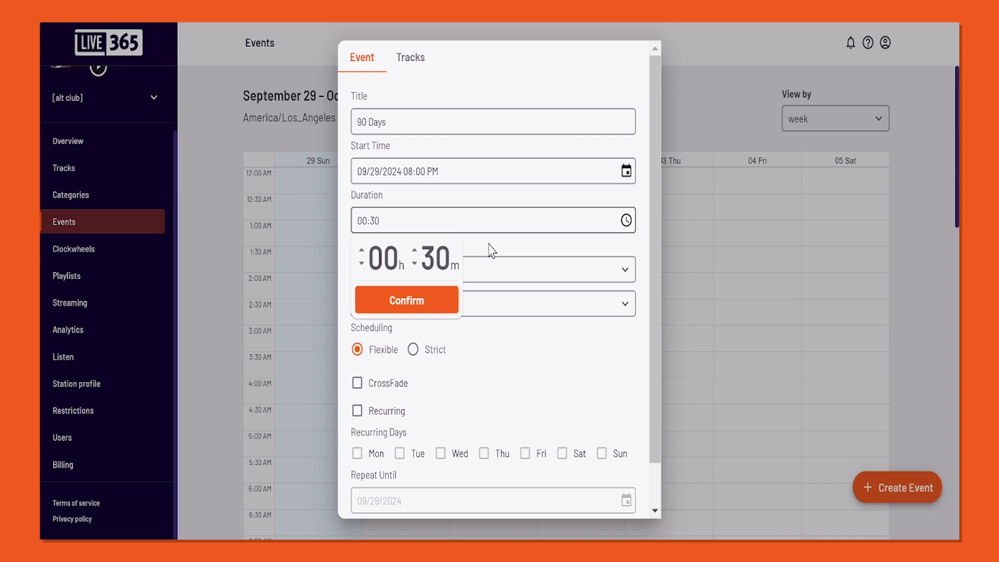
left_click(361, 251)
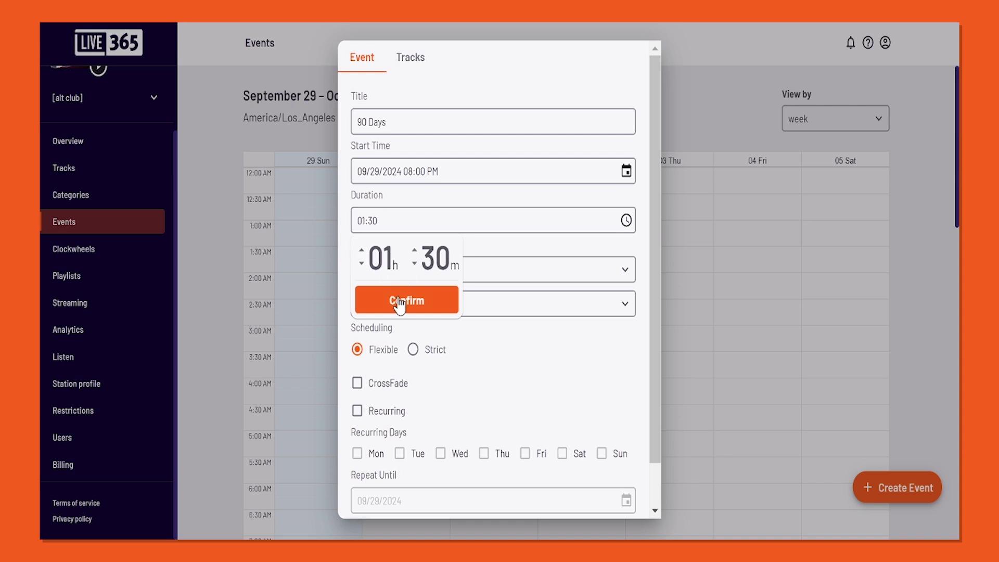
left_click(404, 297)
- Set the event source to the 90 days clockwheel
left_click(416, 280)
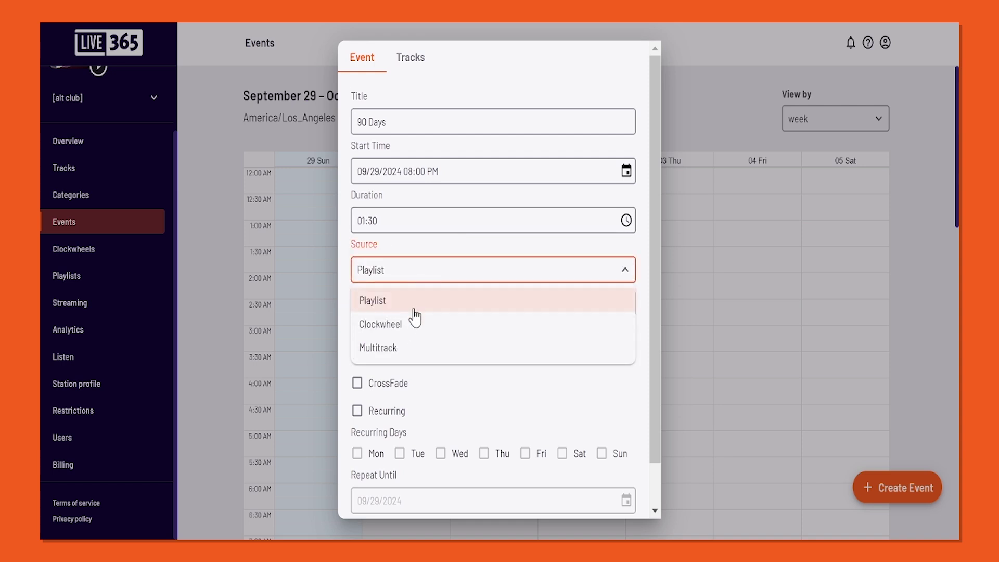
left_click(416, 324)
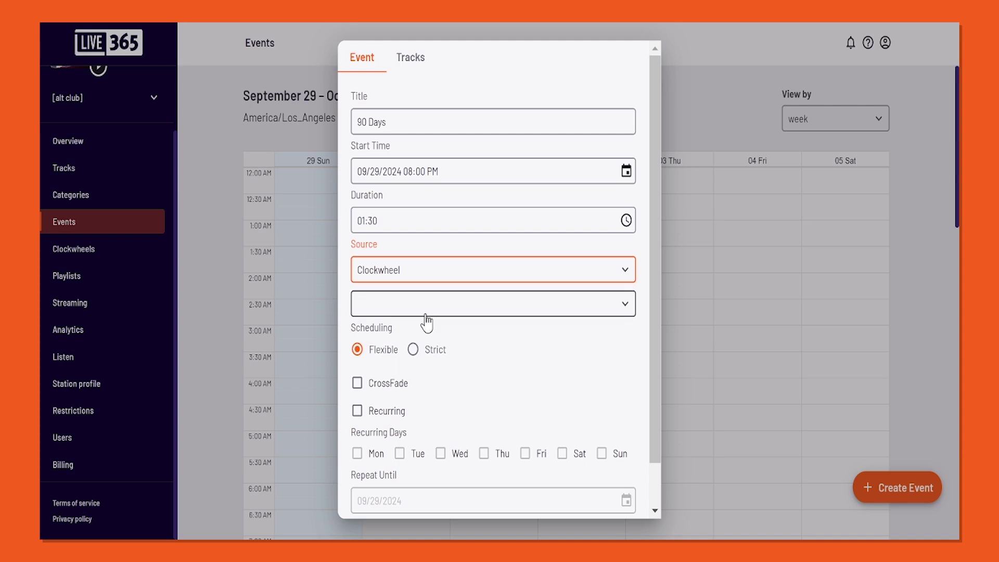
left_click(424, 306)
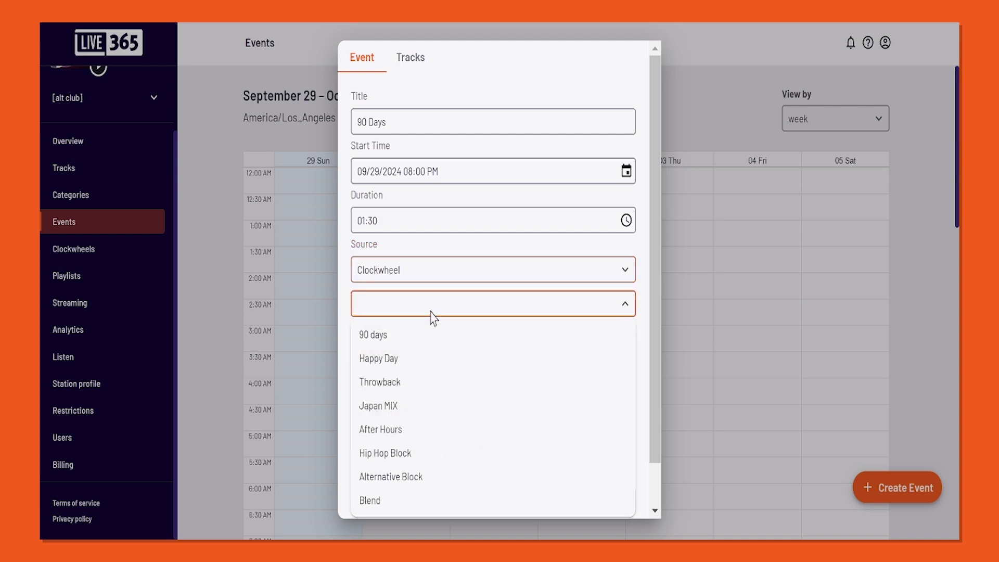
left_click(419, 335)
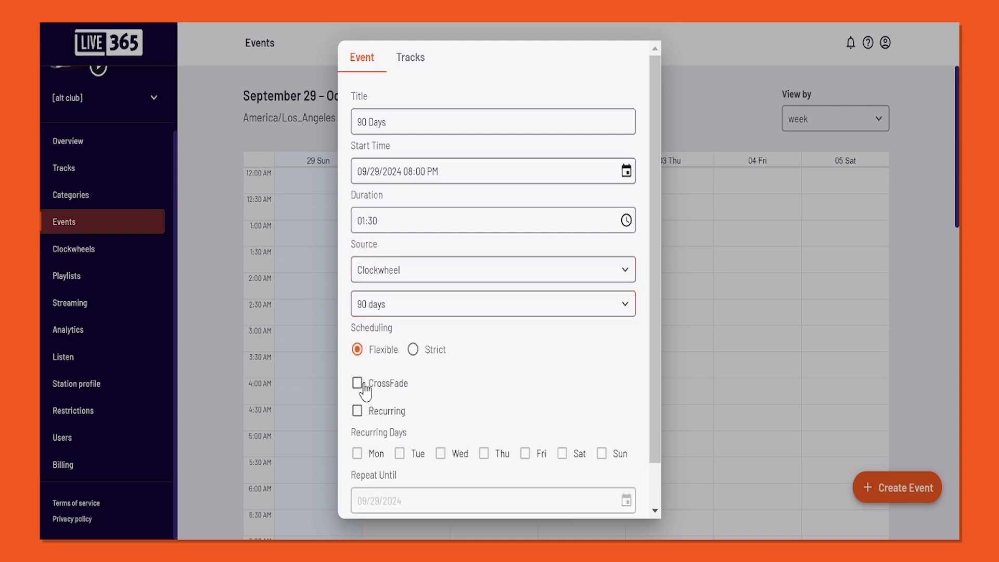
- Make the event recur Monday to Friday until 10/03/2024 and save it
left_click(359, 412)
left_click(367, 454)
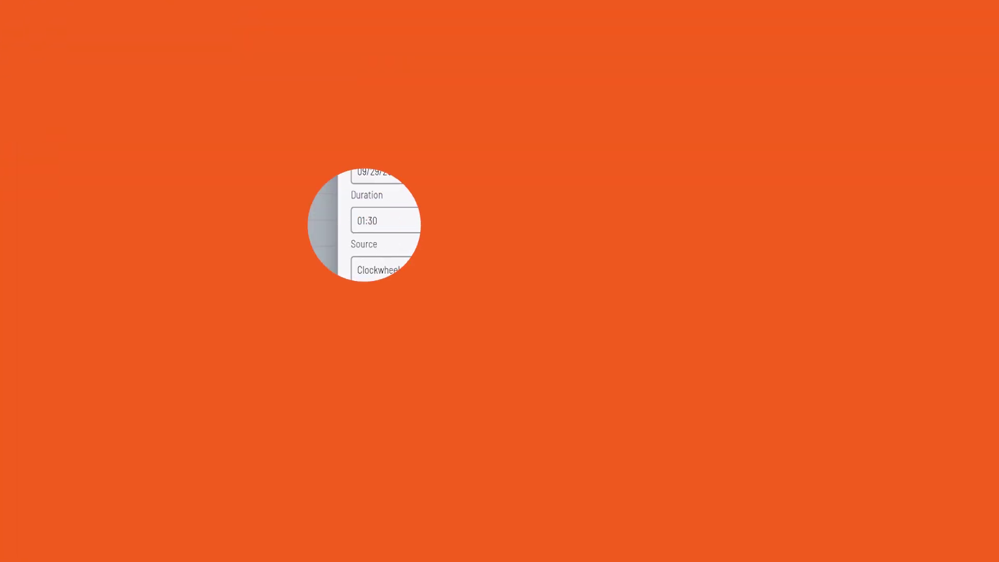
left_click(484, 454)
left_click(525, 453)
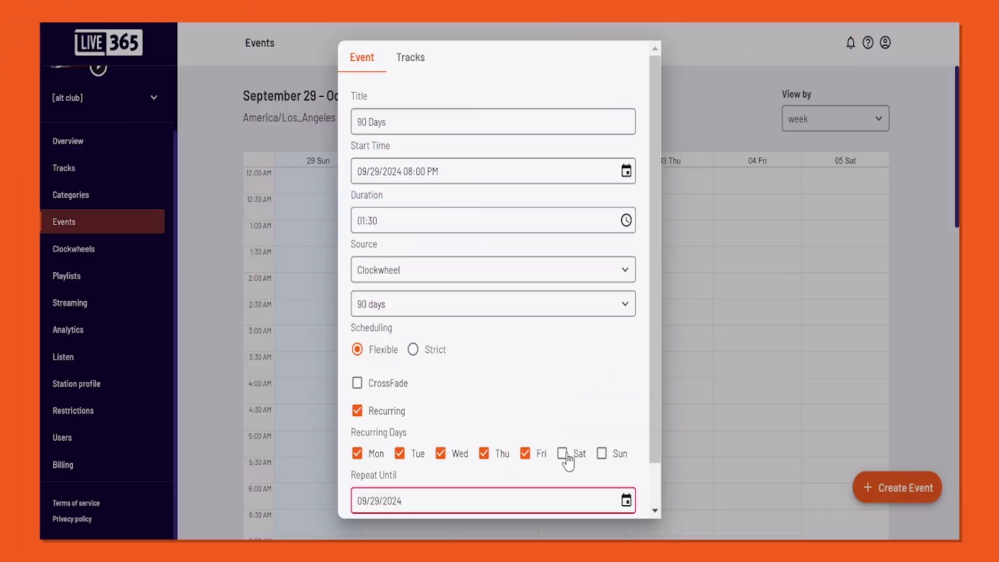
scroll(582, 483, "down", 1)
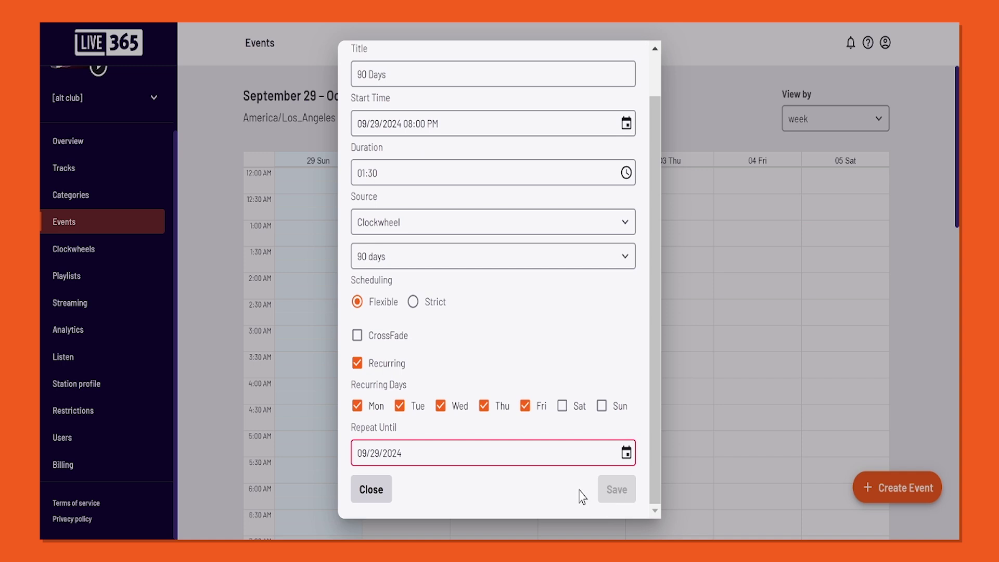
left_click(625, 453)
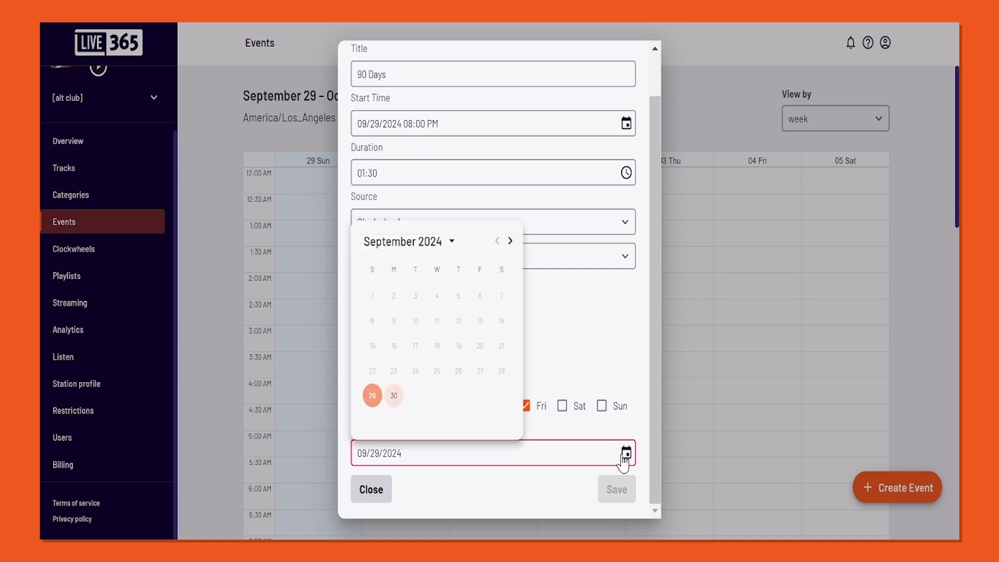
left_click(510, 241)
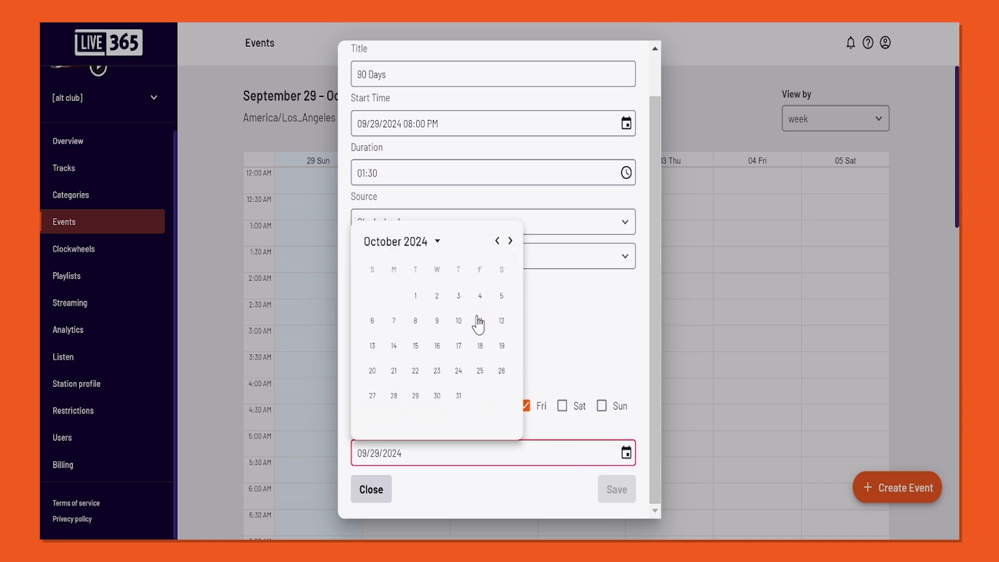
left_click(459, 302)
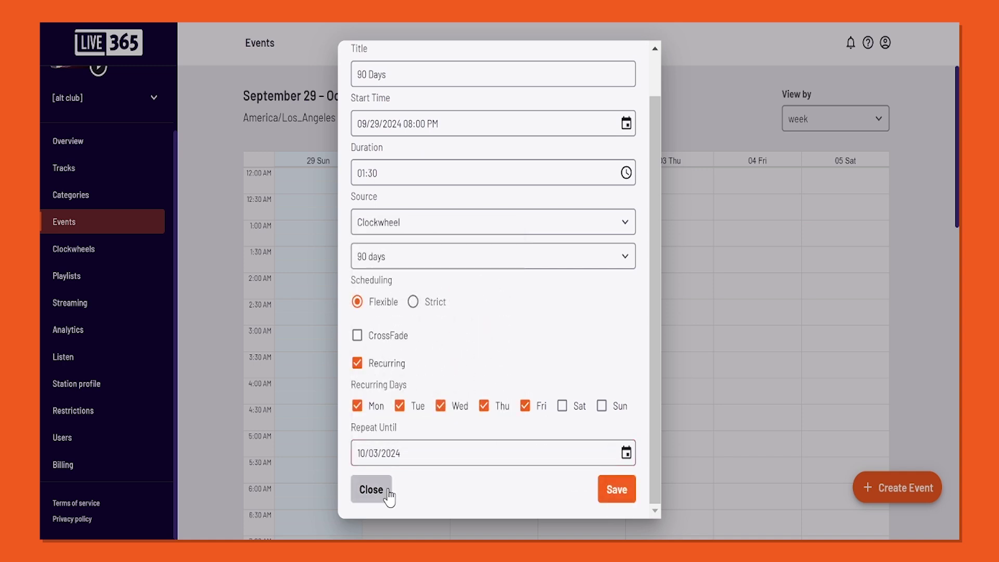
left_click(607, 494)
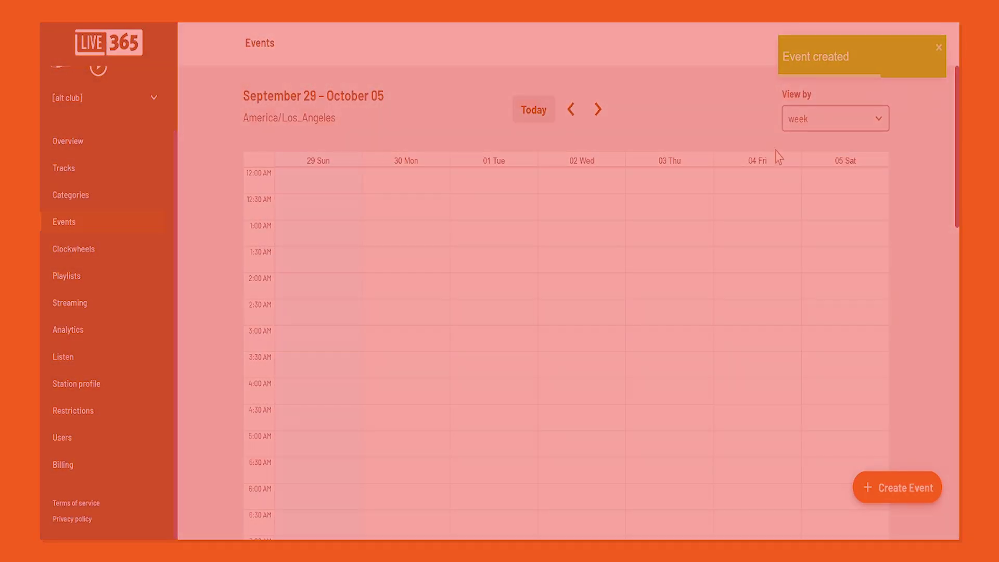